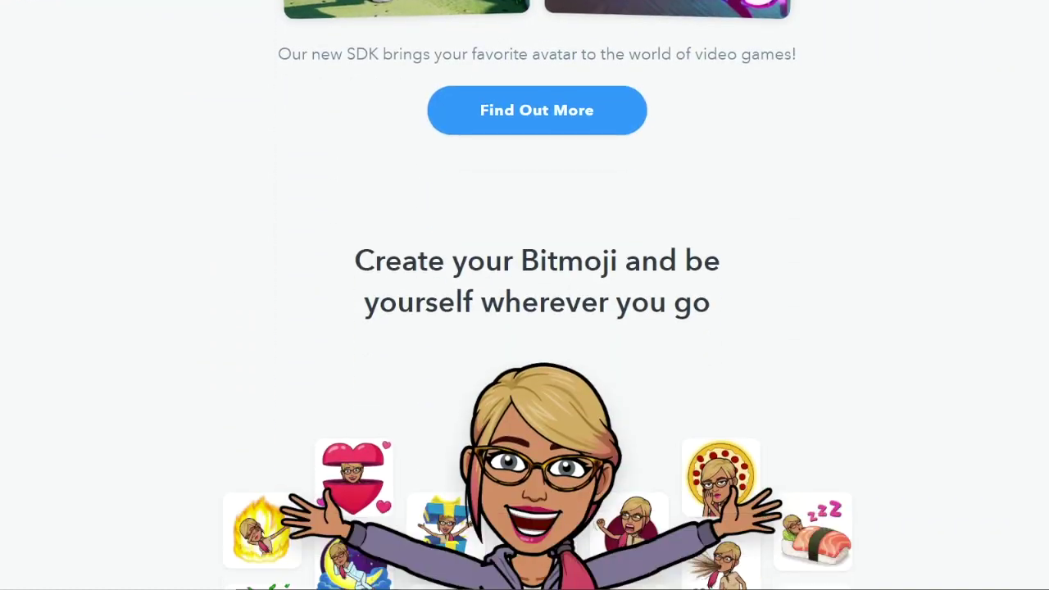
# Scroll down the Bitmoji site and go to the Bitmoji for Chrome extension page.
pyautogui.scroll(-16, 524, 295)
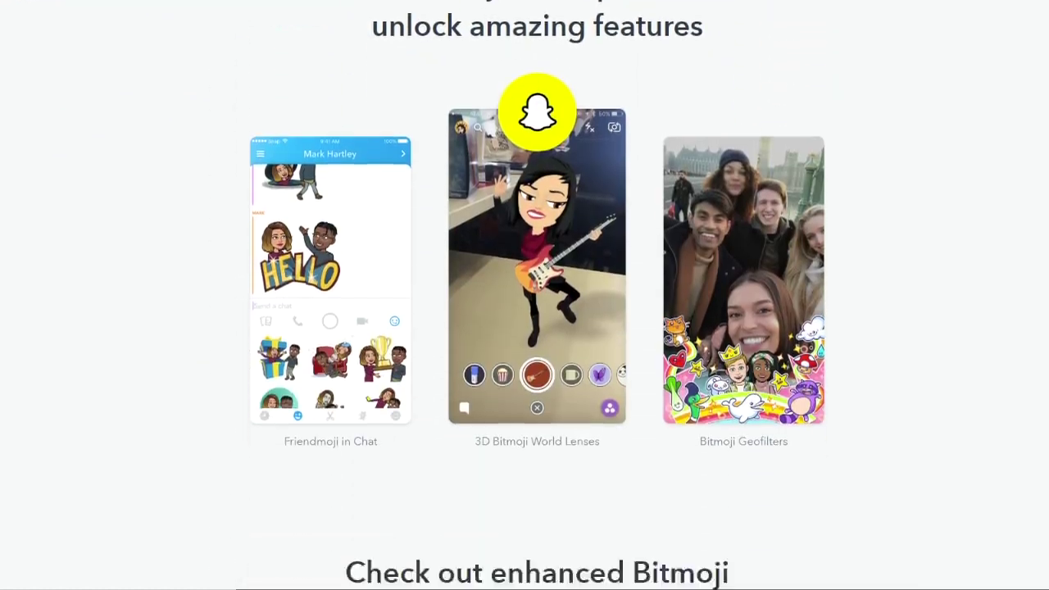
pyautogui.scroll(-6, 524, 295)
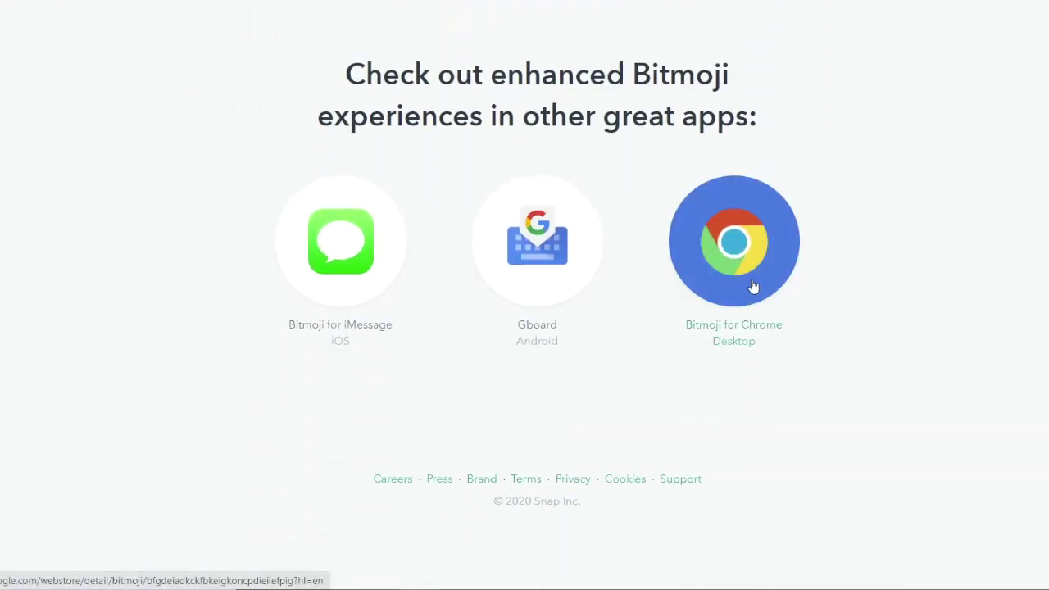
pyautogui.click(753, 286)
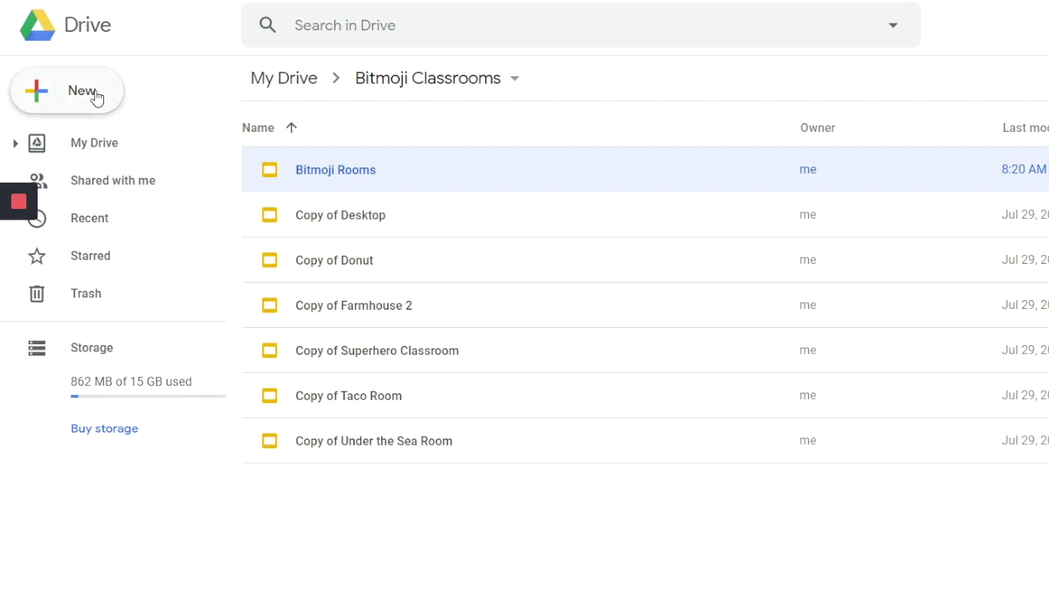
# Create a new Google Slides presentation in the Bitmoji Classrooms folder and select its title placeholder.
pyautogui.click(94, 94)
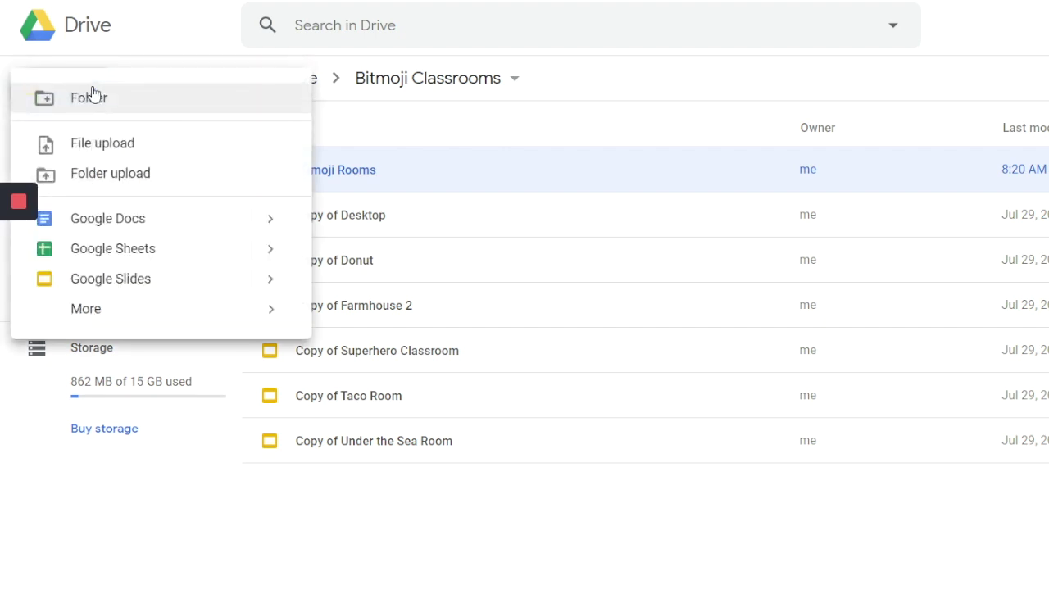
pyautogui.click(136, 282)
pyautogui.click(506, 177)
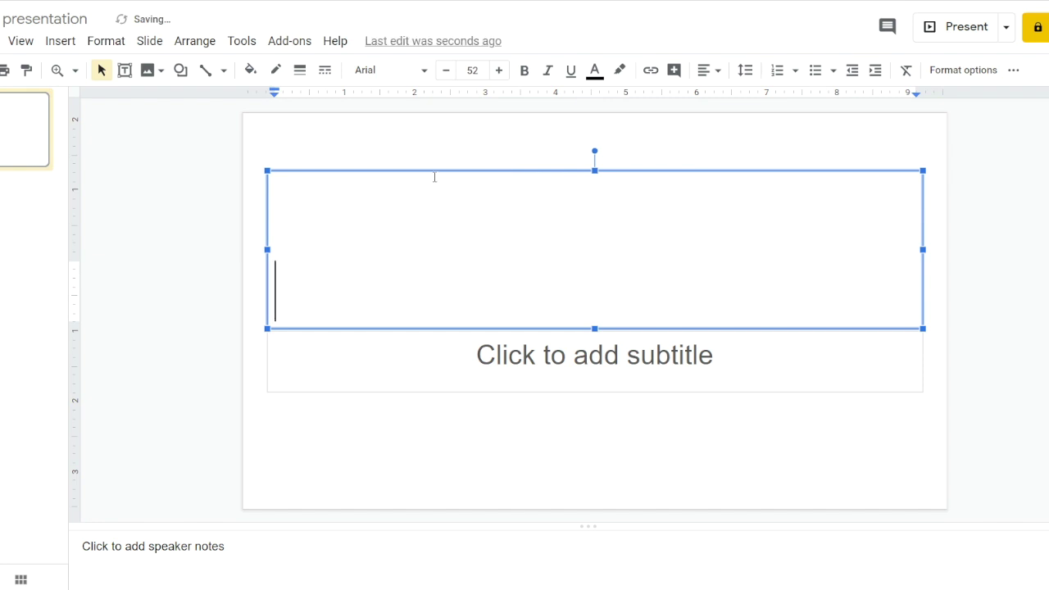
# Delete the title and subtitle placeholders from the slide.
pyautogui.click(398, 171)
pyautogui.press('Delete')
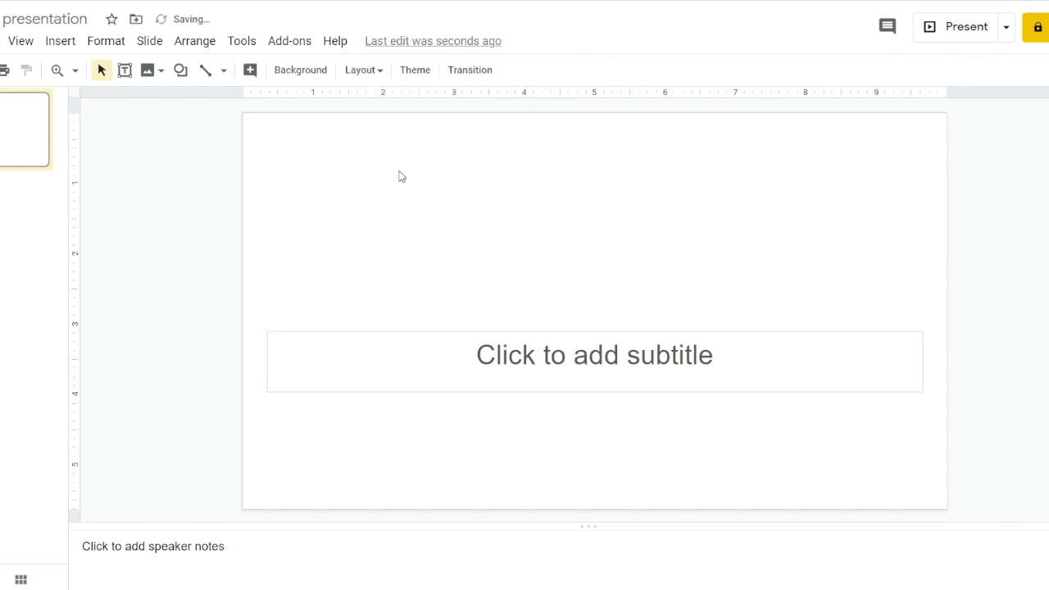
pyautogui.click(406, 331)
pyautogui.press('Delete')
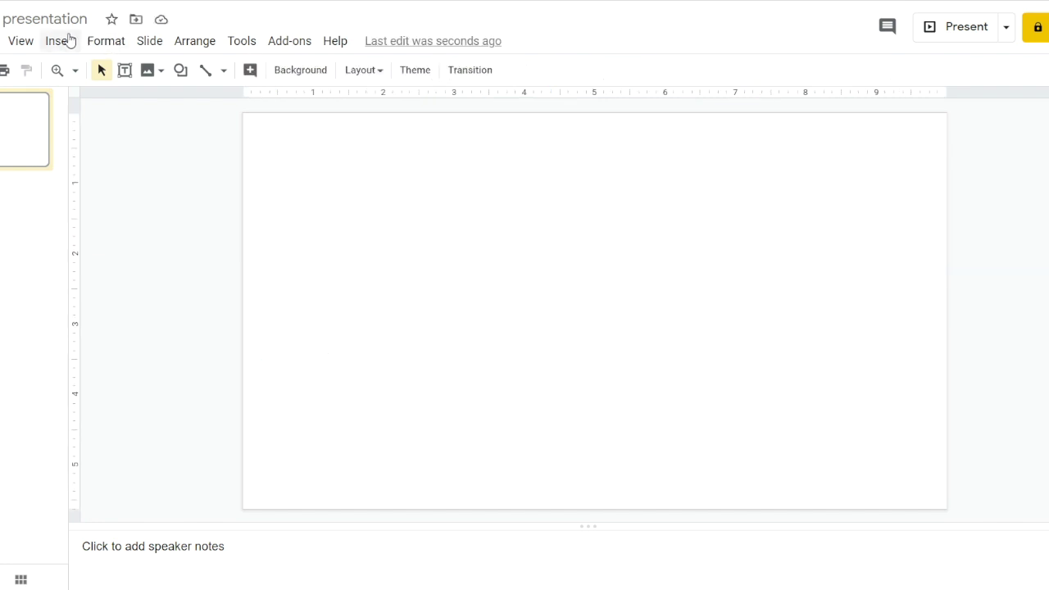
# Insert a 'wall and floor' web-search image and stretch it to fill the slide.
pyautogui.click(65, 43)
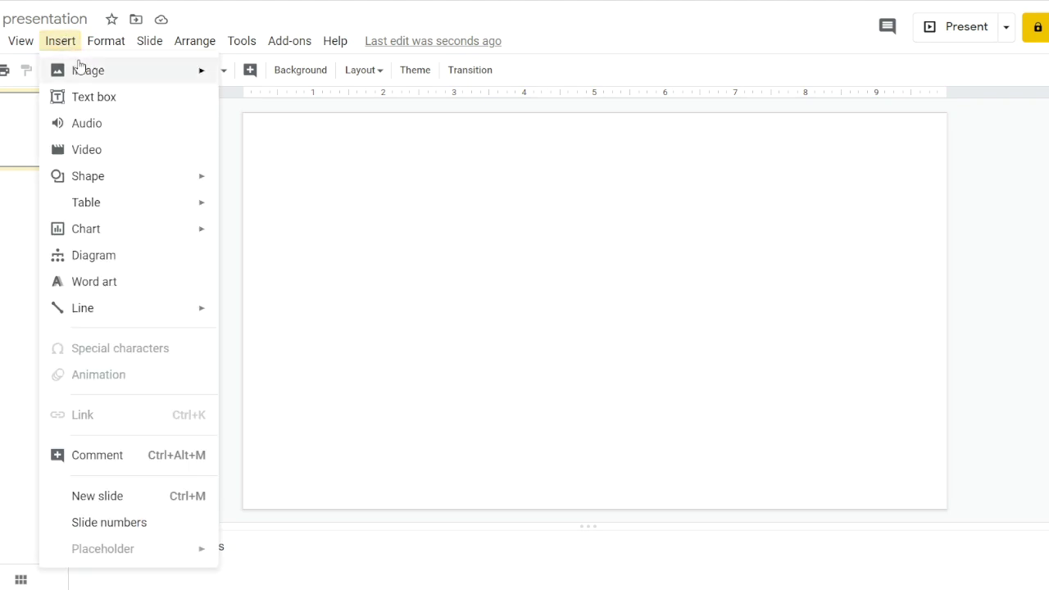
pyautogui.moveTo(83, 76)
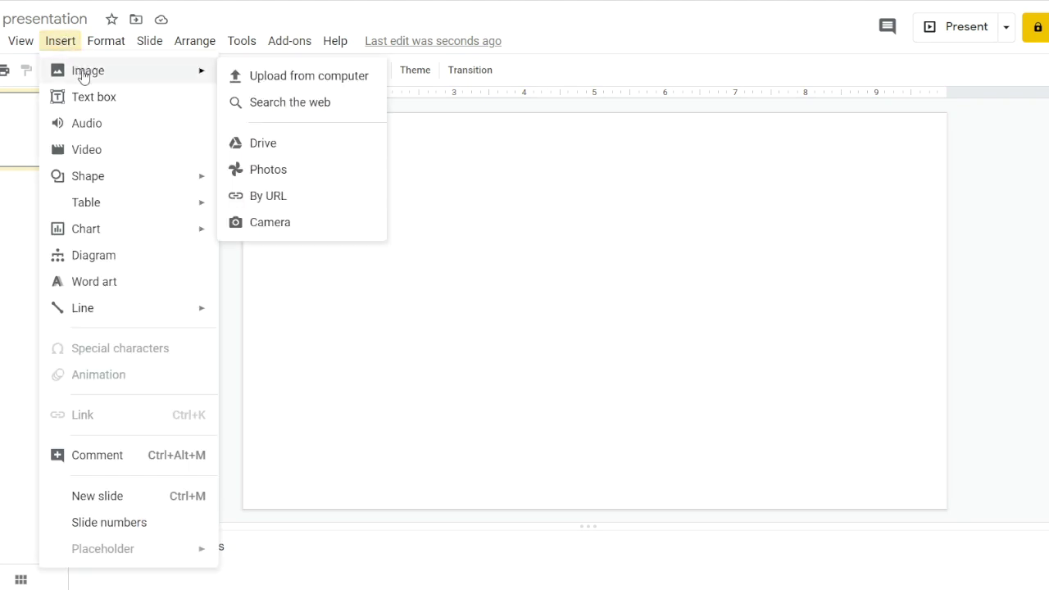
pyautogui.click(279, 102)
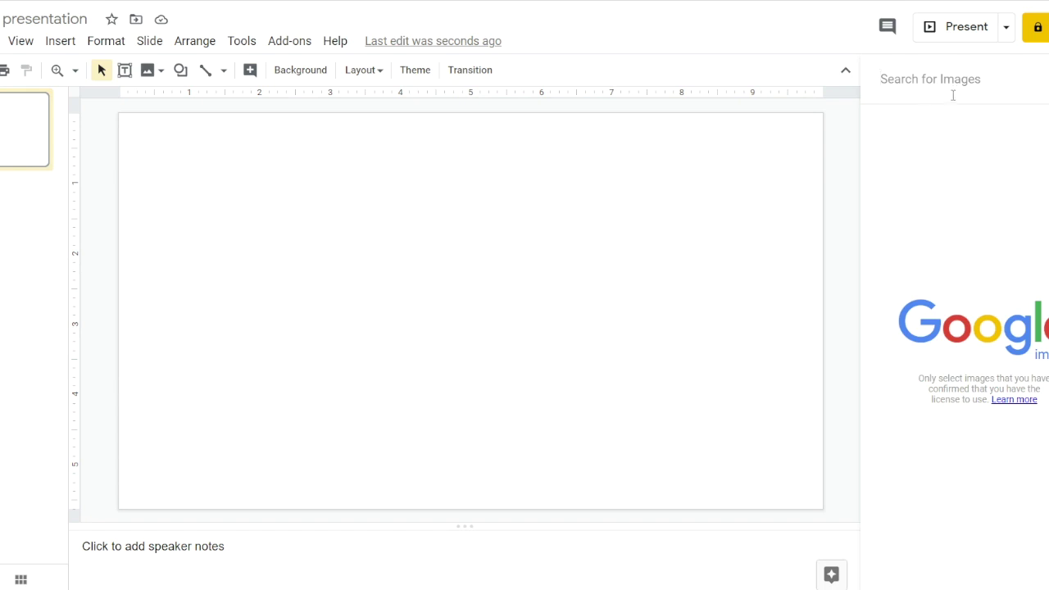
pyautogui.write('wall and floor')
pyautogui.click(956, 125)
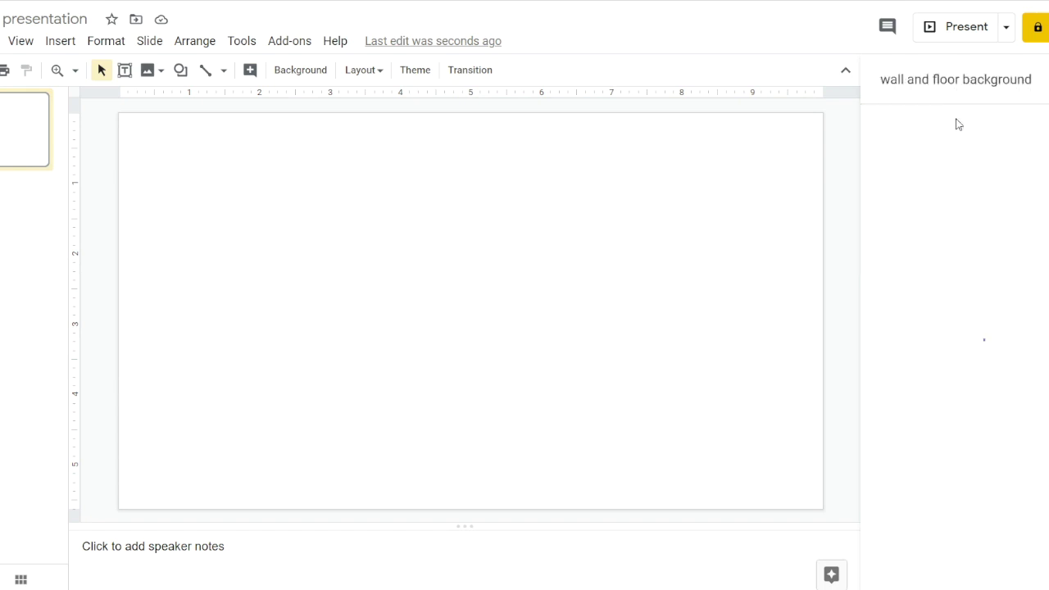
pyautogui.moveTo(1042, 178); pyautogui.dragTo(527, 181)
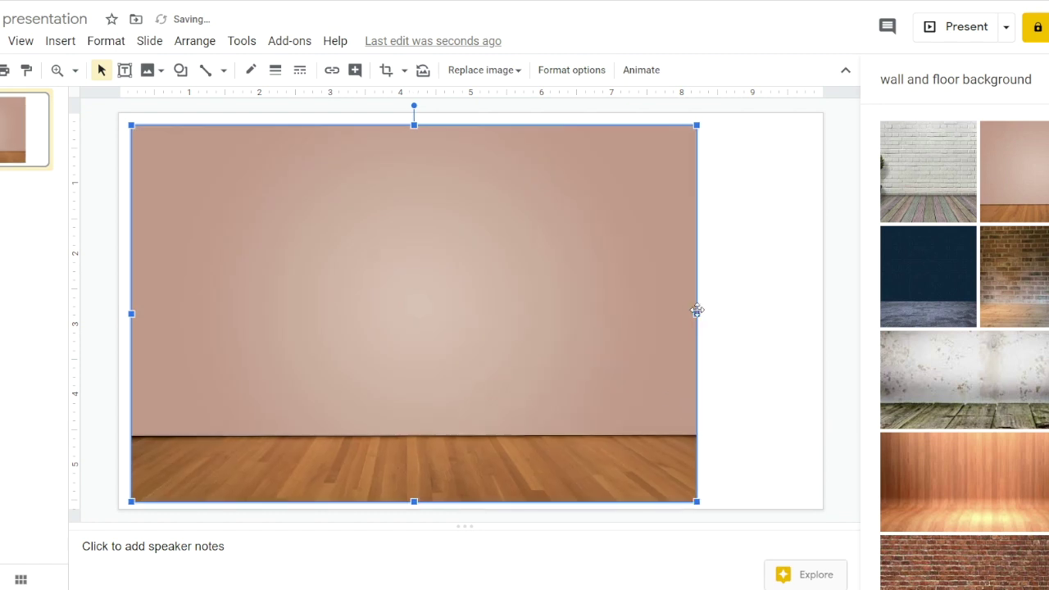
pyautogui.moveTo(695, 313); pyautogui.dragTo(821, 307)
pyautogui.write('whiteboard')
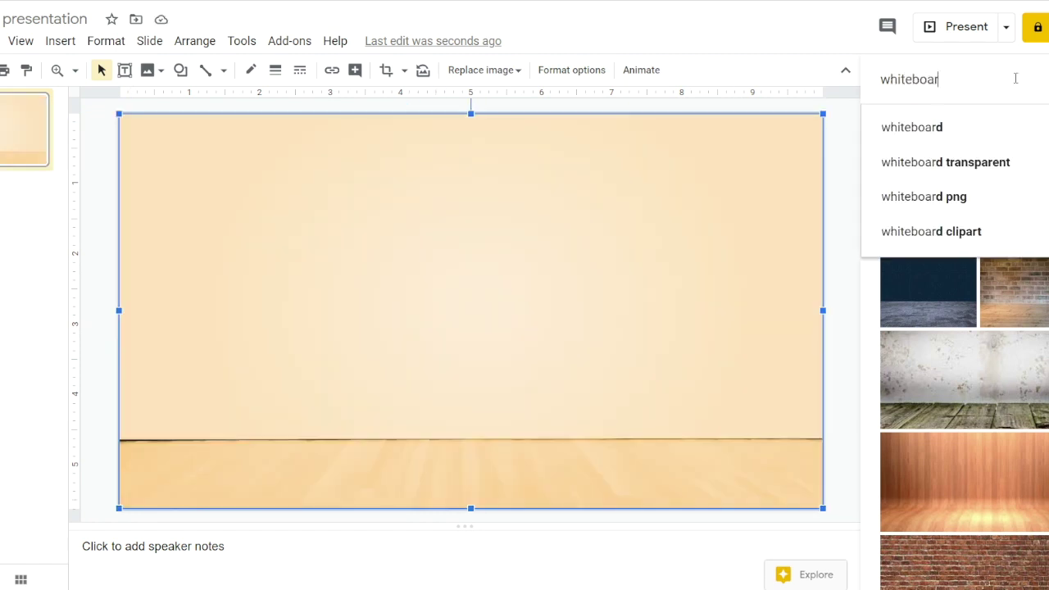
# Place a shrunk transparent whiteboard image at the top centre of the wall.
pyautogui.click(1010, 166)
pyautogui.moveTo(969, 178); pyautogui.dragTo(419, 246)
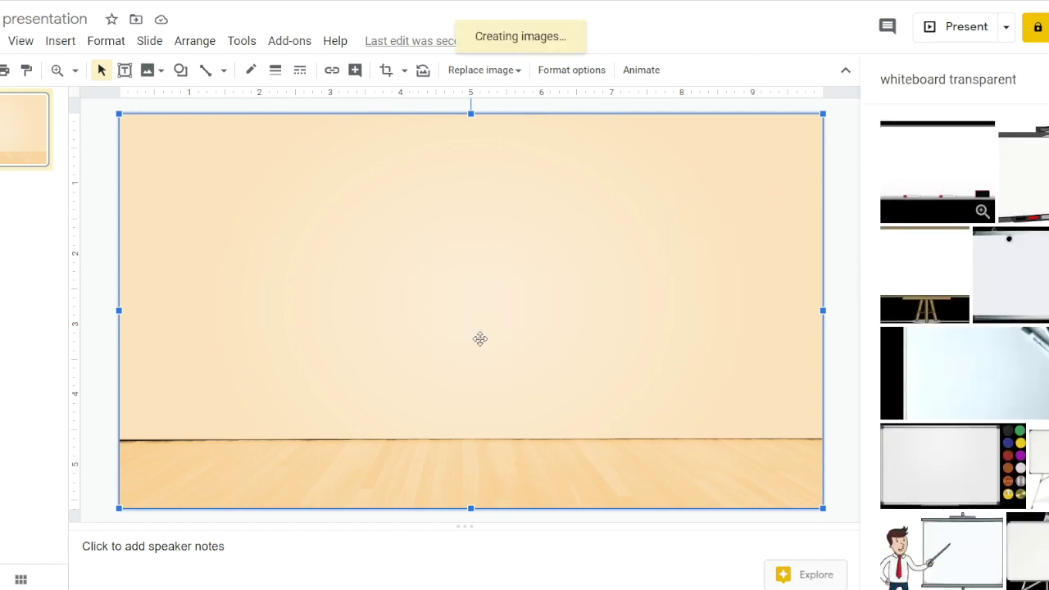
pyautogui.moveTo(543, 298); pyautogui.dragTo(605, 380)
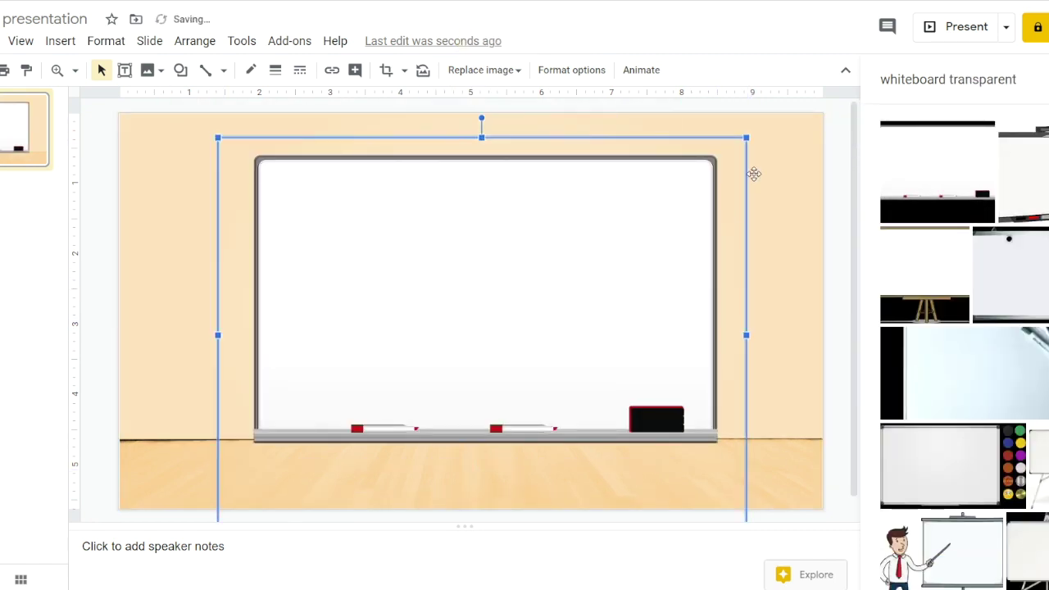
pyautogui.moveTo(745, 138); pyautogui.dragTo(493, 326)
pyautogui.moveTo(411, 353); pyautogui.dragTo(537, 163)
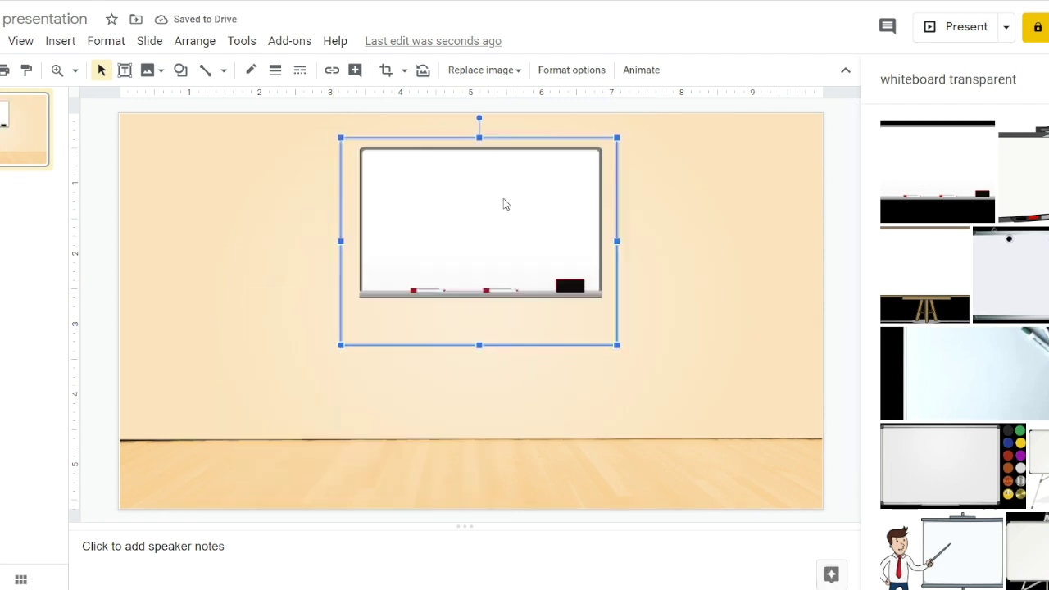
# Write 'Welcome!' in a text box on the whiteboard, enlarged to 32 pt.
pyautogui.click(124, 70)
pyautogui.moveTo(407, 175); pyautogui.dragTo(571, 261)
pyautogui.write('Welcome')
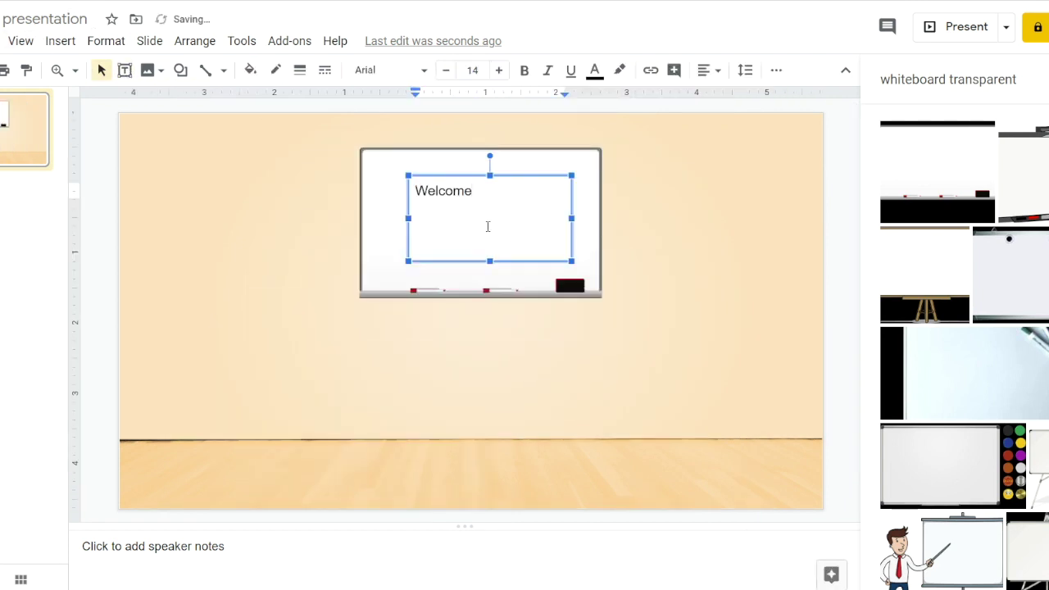
pyautogui.write('!')
pyautogui.hotkey('ctrl', 'a')
pyautogui.click(498, 69)
pyautogui.click(498, 70)
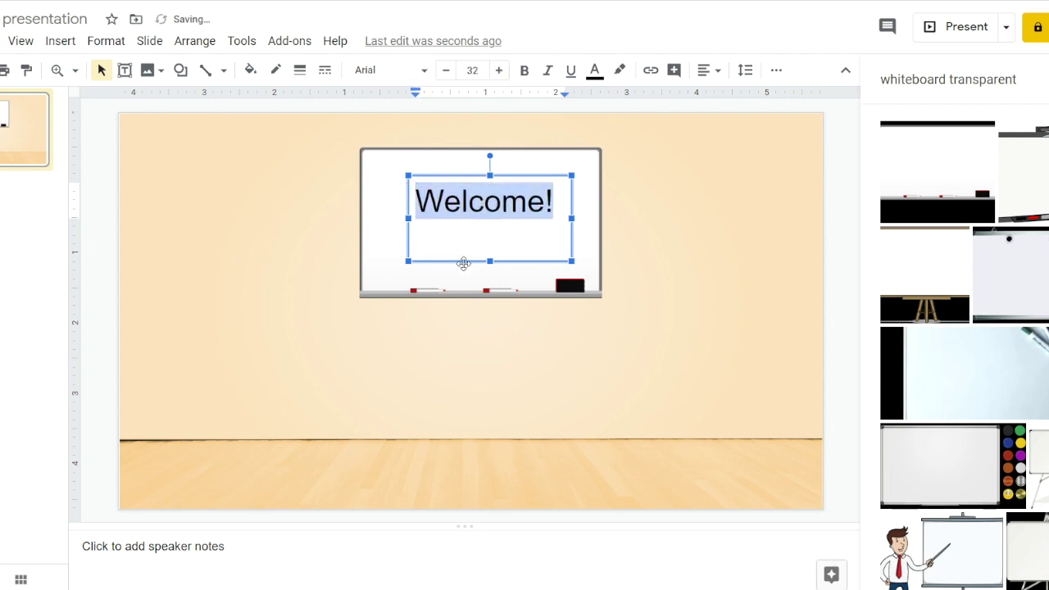
pyautogui.click(656, 199)
pyautogui.tripleClick(1008, 82)
pyautogui.write('beanba')
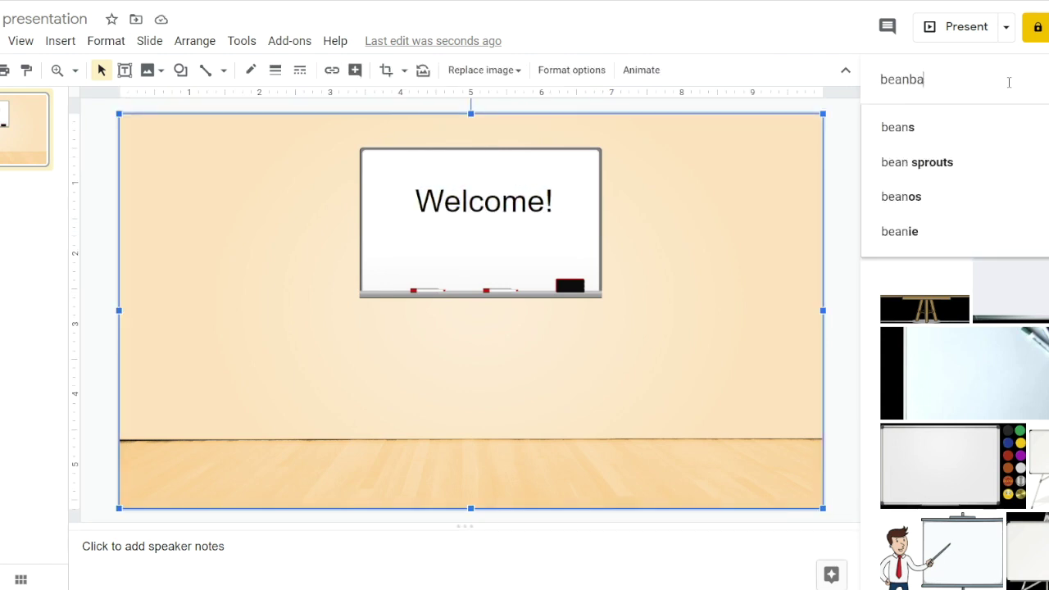
pyautogui.write('g')
# Add a striped beanbag at the bottom right and recolor it Light 6 cyan.
pyautogui.press('Return')
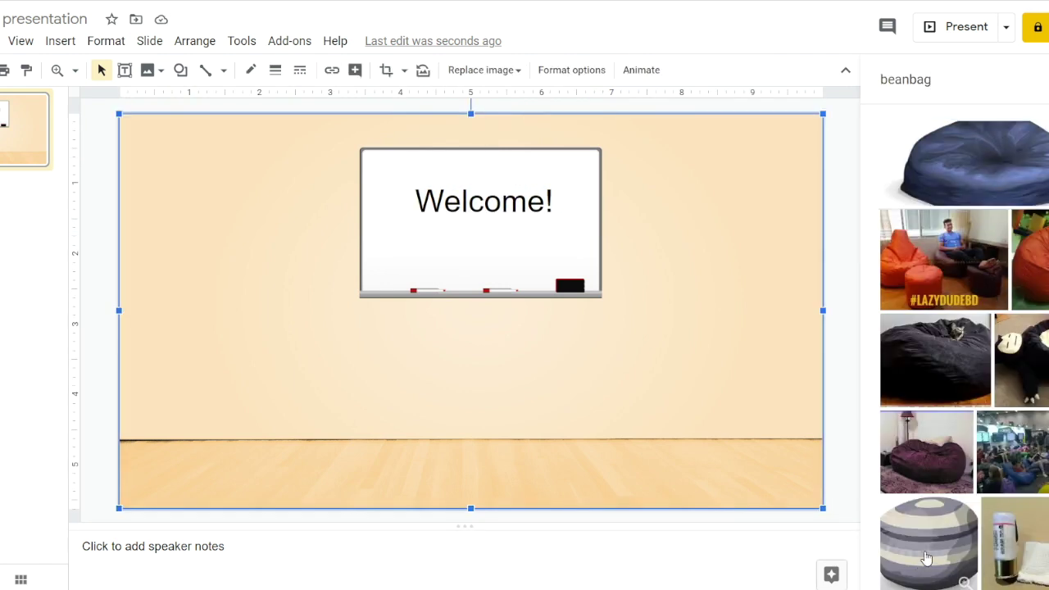
pyautogui.moveTo(926, 558); pyautogui.dragTo(635, 334)
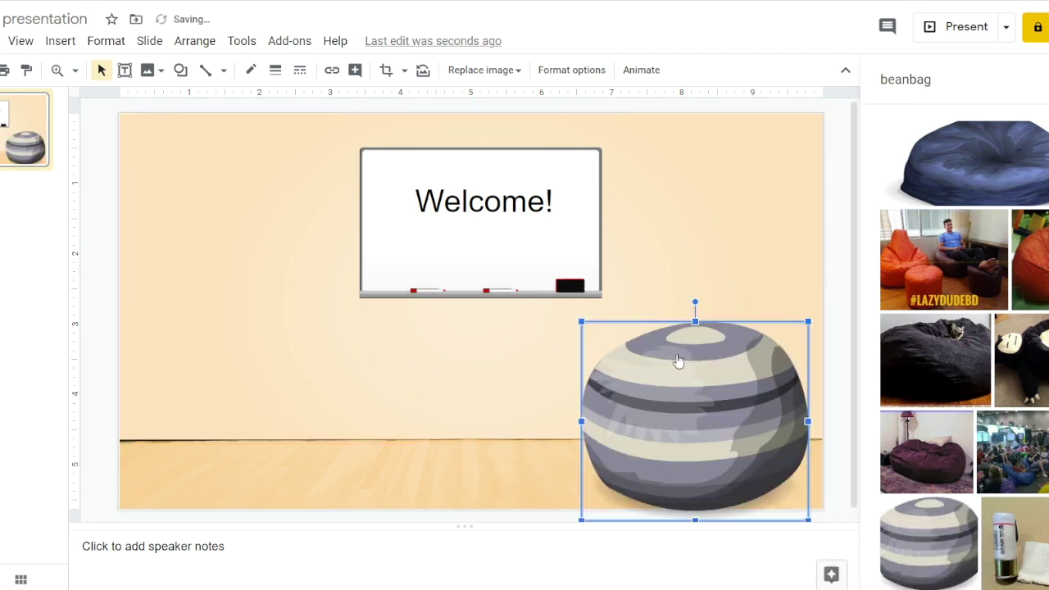
pyautogui.rightClick(678, 362)
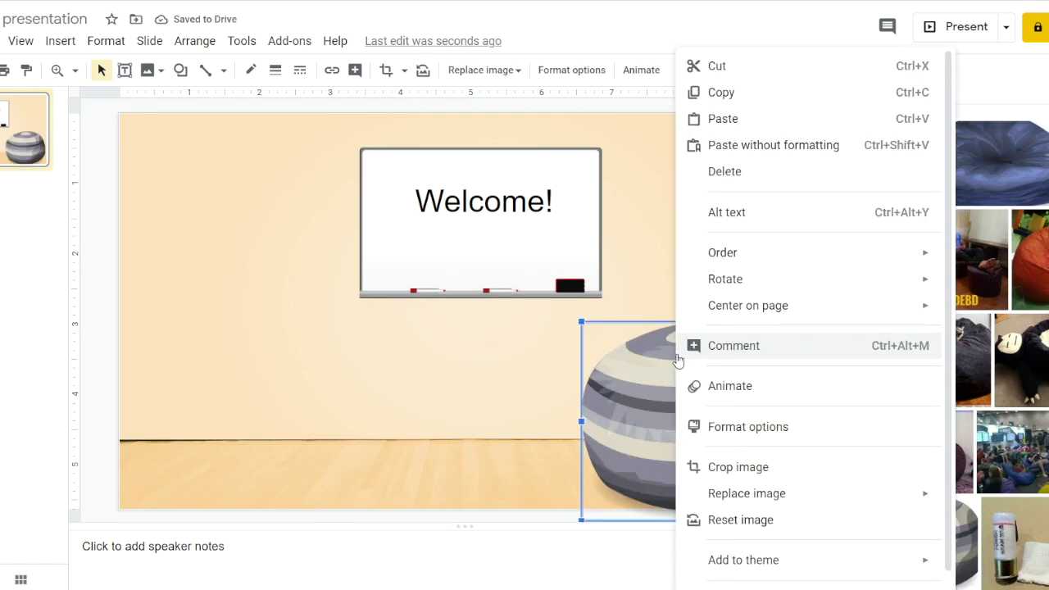
pyautogui.click(756, 426)
pyautogui.click(943, 276)
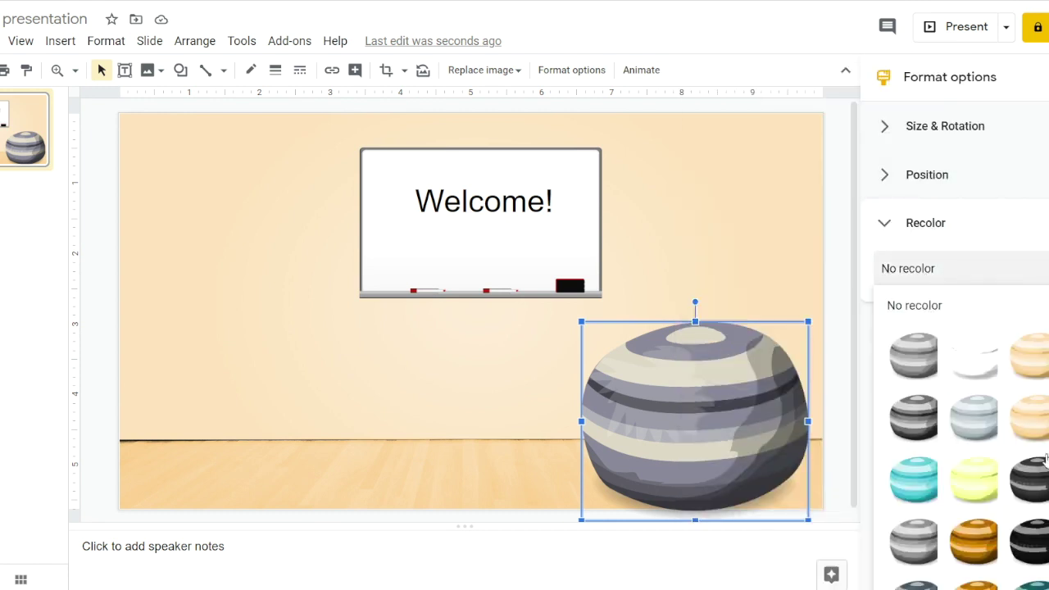
pyautogui.scroll(-3, 959, 435)
pyautogui.click(913, 365)
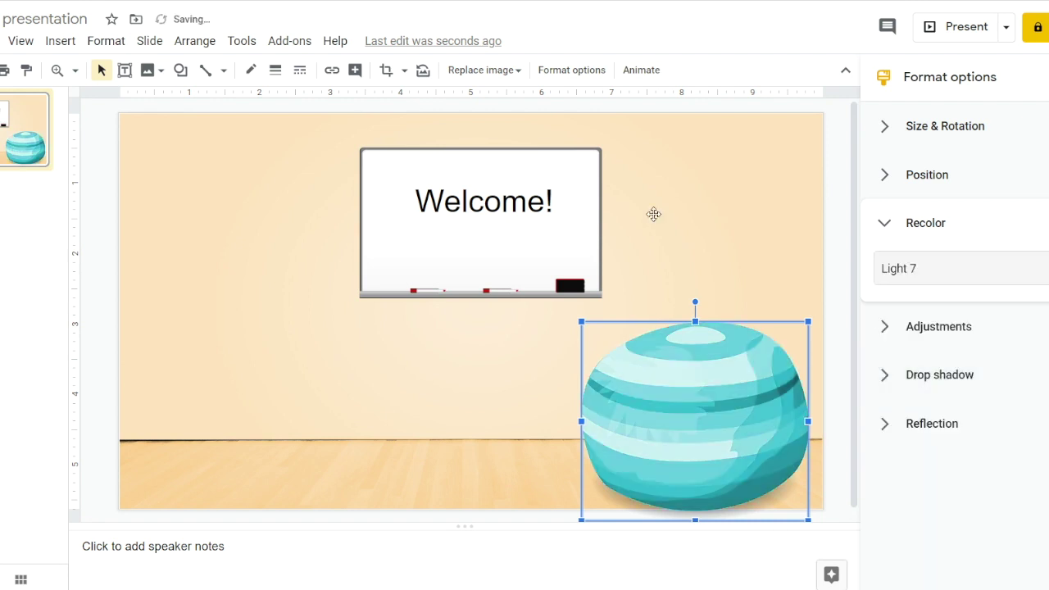
pyautogui.click(435, 289)
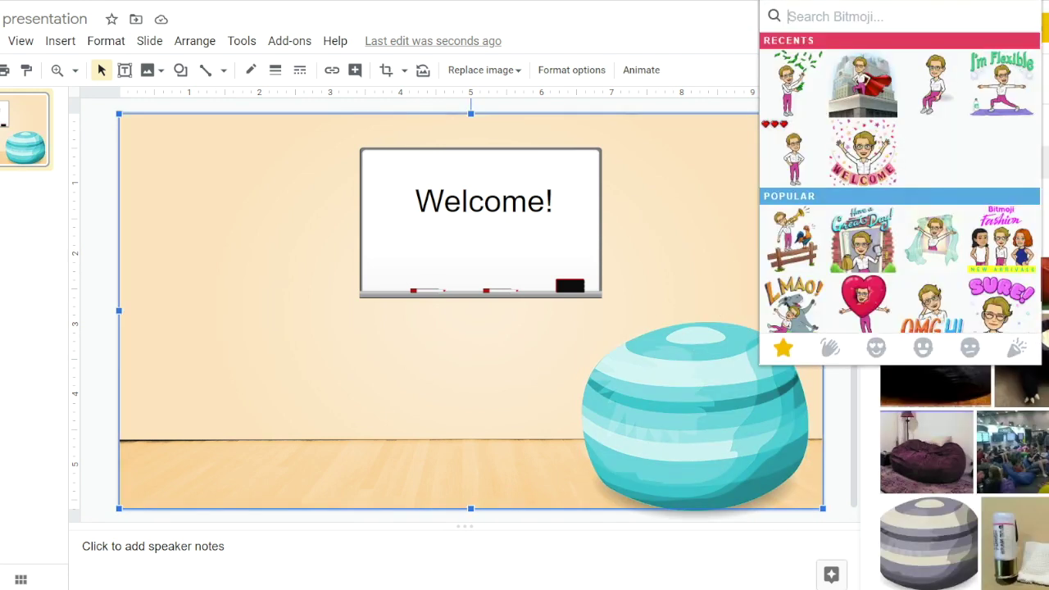
# Place a 'sitting' Bitmoji on the beanbag, then search Explore for 'book transparent'.
pyautogui.write('sitting')
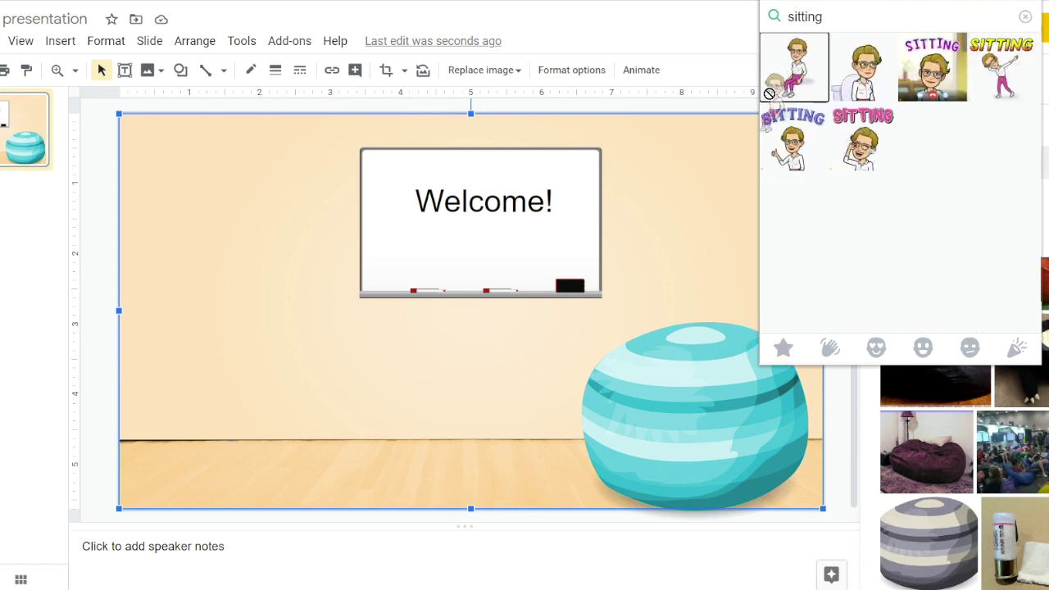
pyautogui.moveTo(793, 67); pyautogui.dragTo(613, 327)
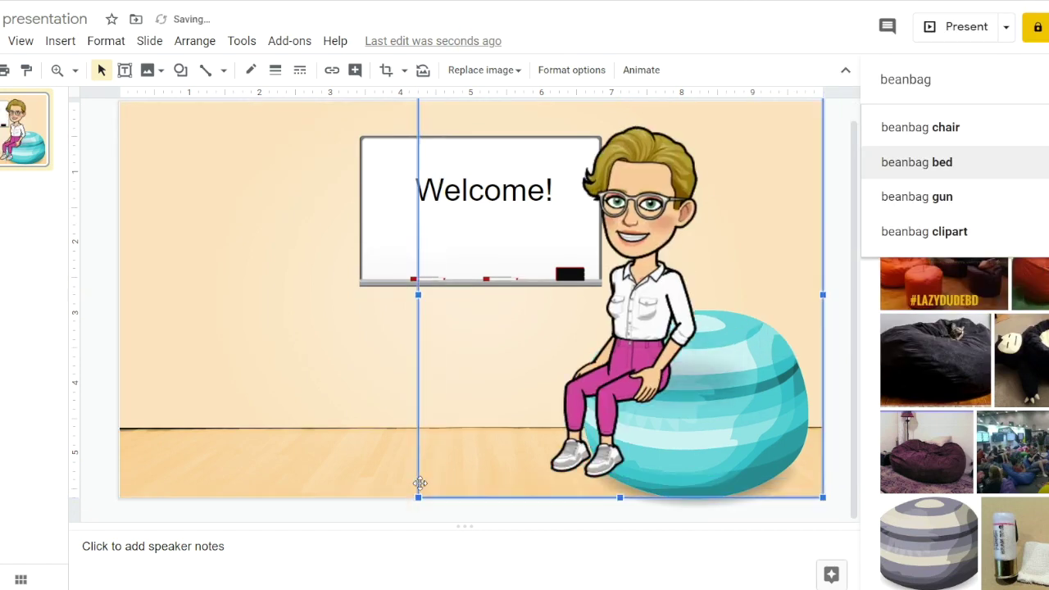
pyautogui.tripleClick(963, 82)
pyautogui.write('book transparent')
pyautogui.press('Return')
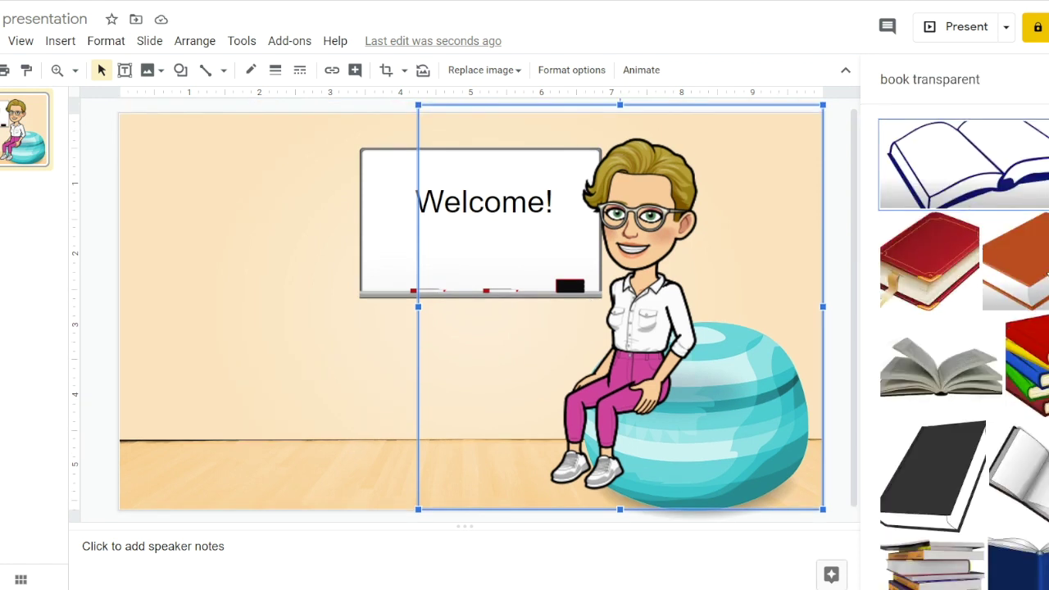
# Add the orange book and Pete the Cat cover below the whiteboard, and copy the book page URL.
pyautogui.moveTo(1045, 273); pyautogui.dragTo(169, 346)
pyautogui.moveTo(565, 405); pyautogui.dragTo(398, 347)
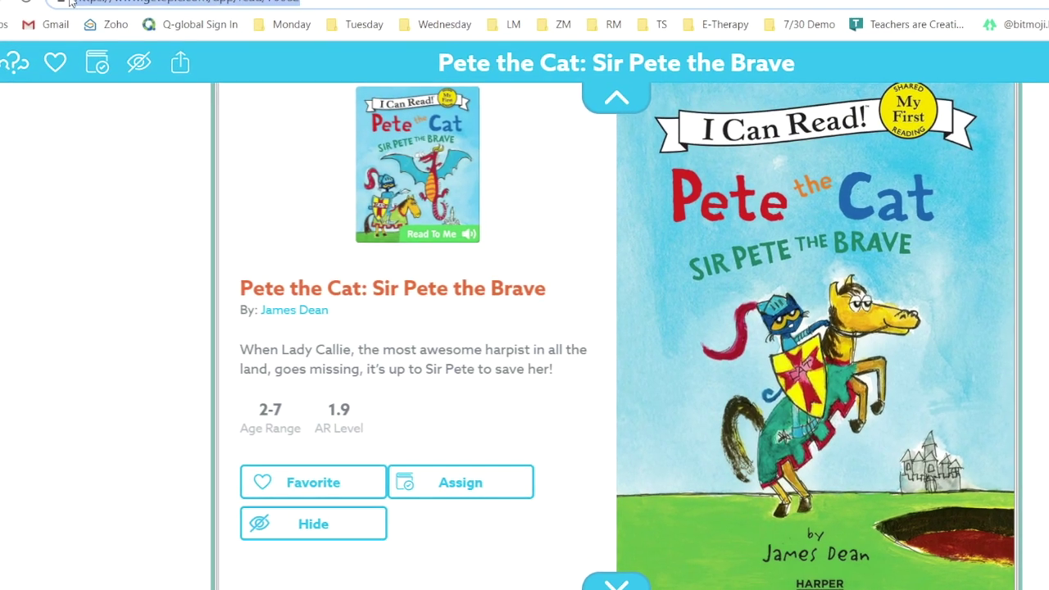
pyautogui.click(99, 10)
pyautogui.rightClick(94, 9)
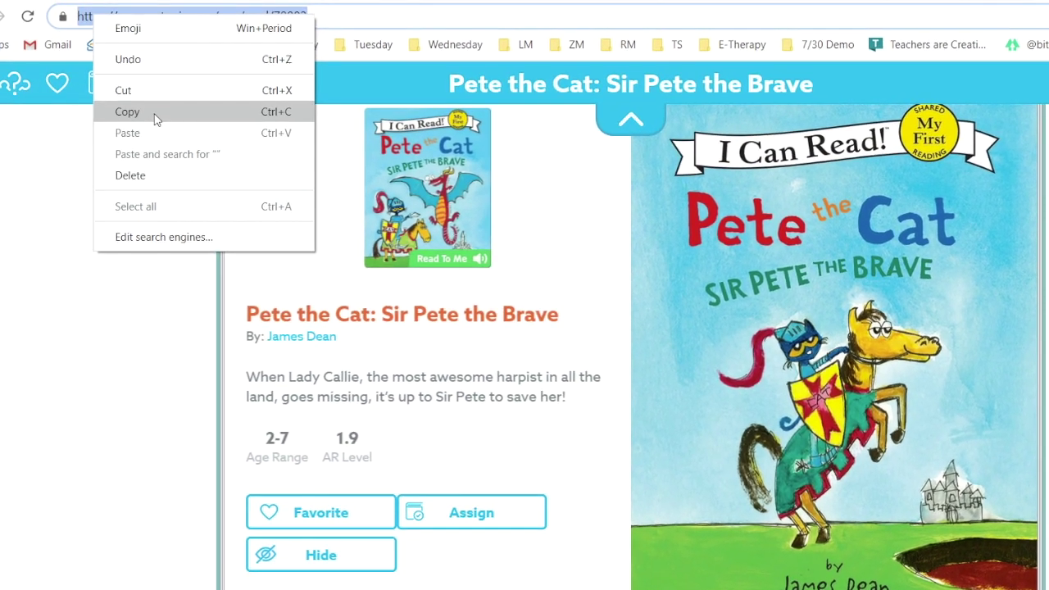
pyautogui.click(132, 103)
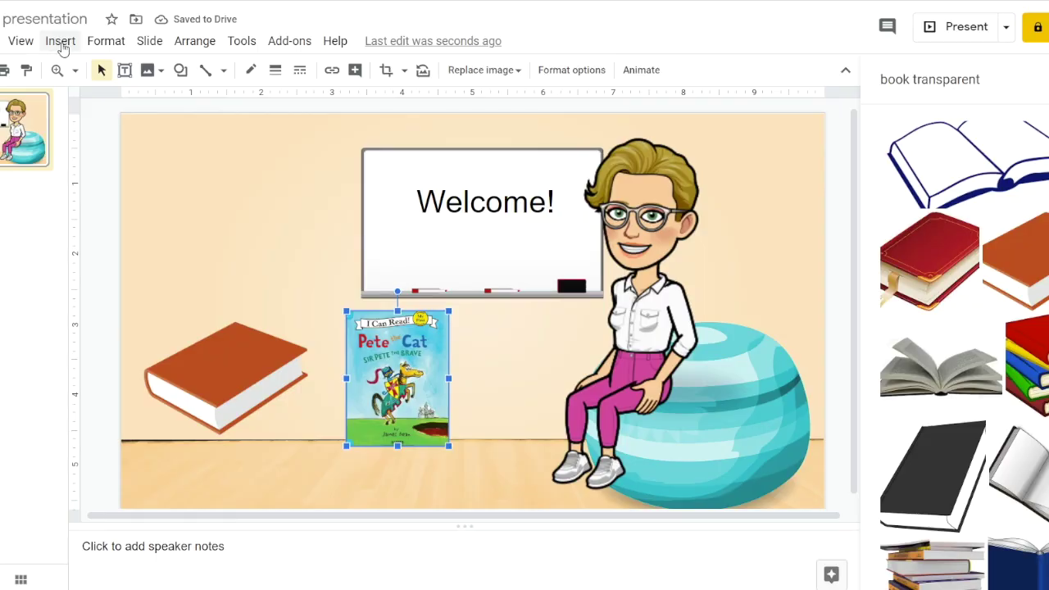
# Link the book cover to its page, test it while presenting, and open the table's Boom Learning game.
pyautogui.click(61, 45)
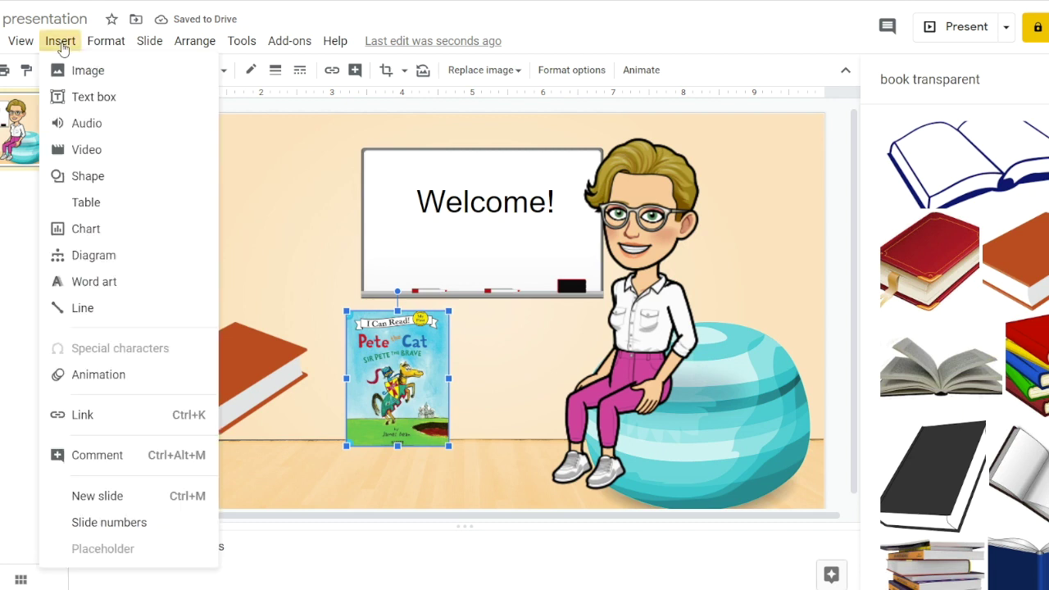
pyautogui.click(151, 415)
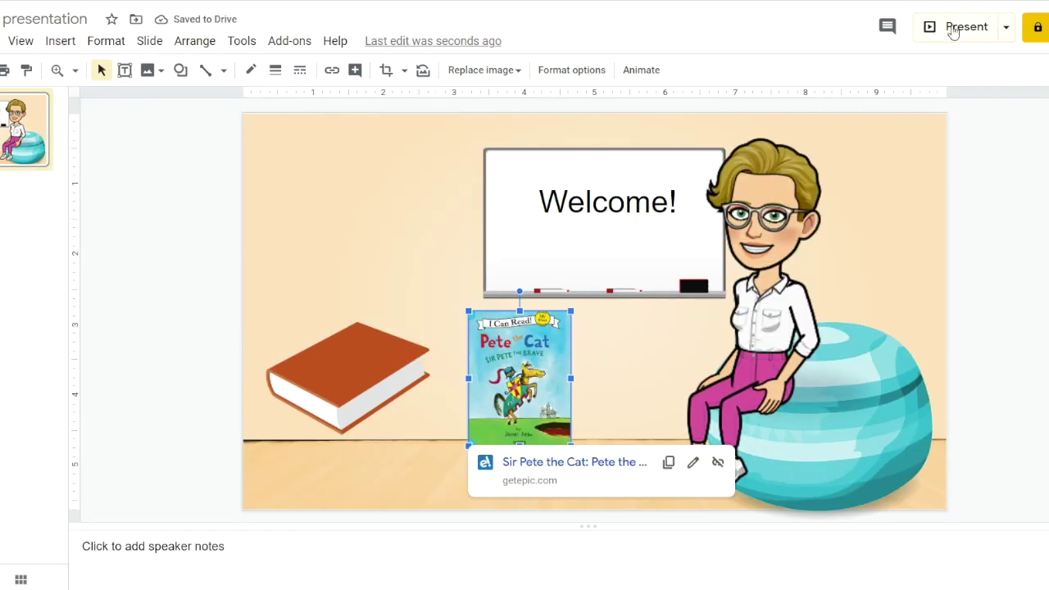
pyautogui.click(952, 27)
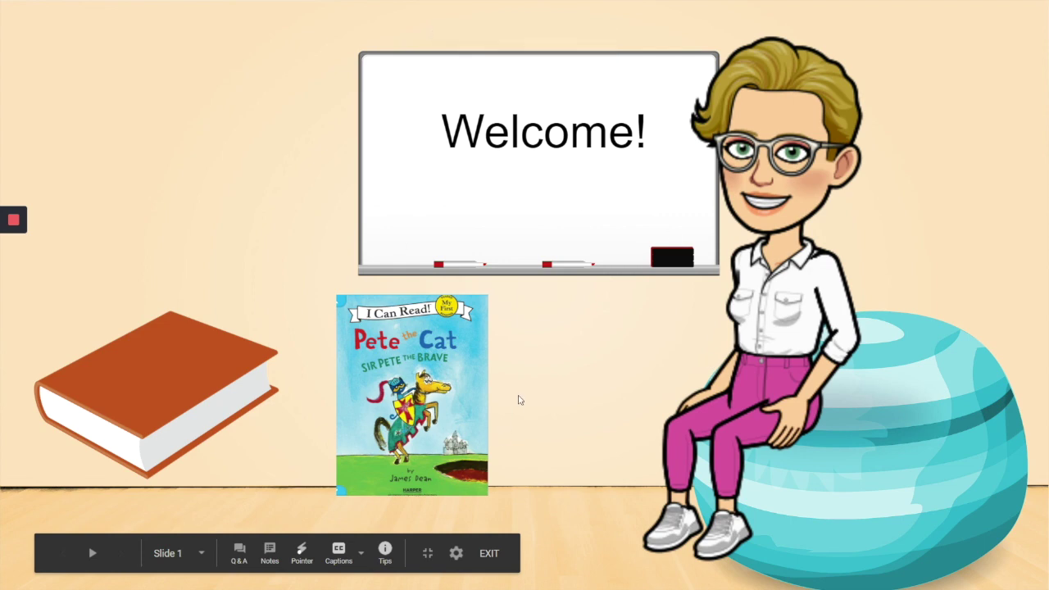
pyautogui.click(447, 378)
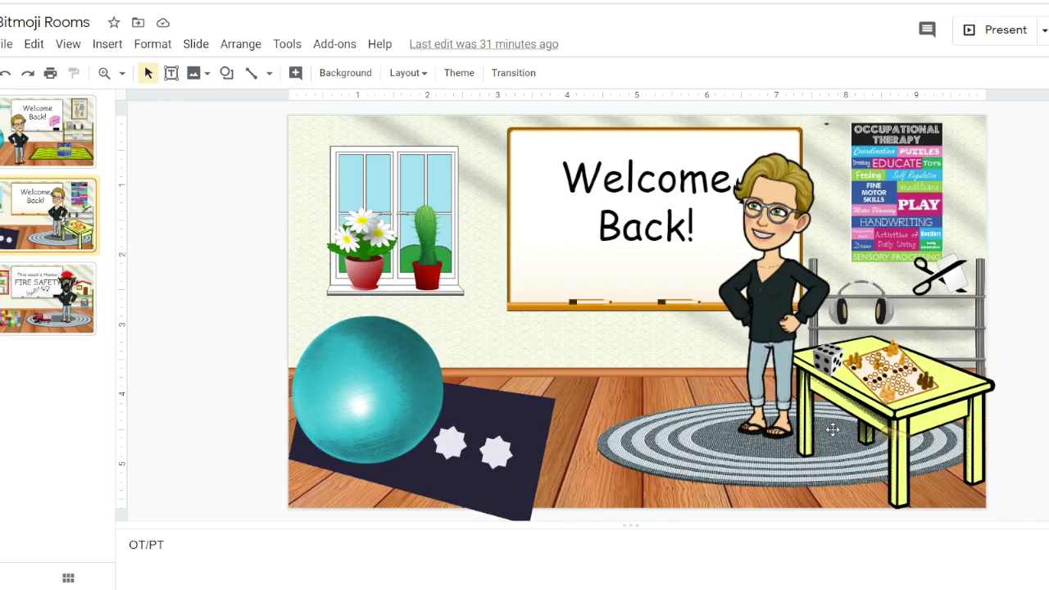
pyautogui.click(884, 371)
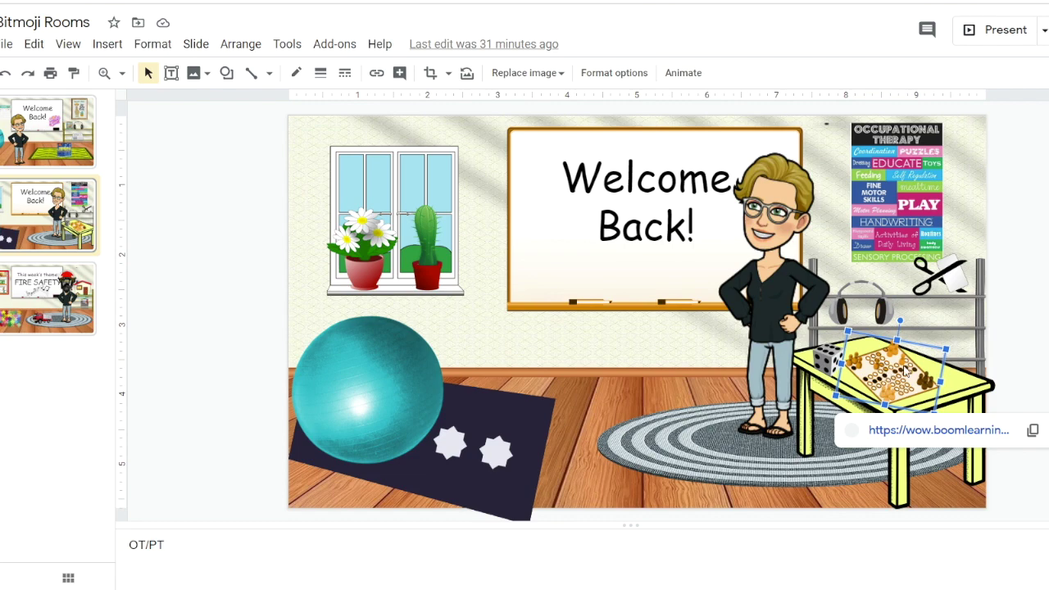
pyautogui.click(930, 433)
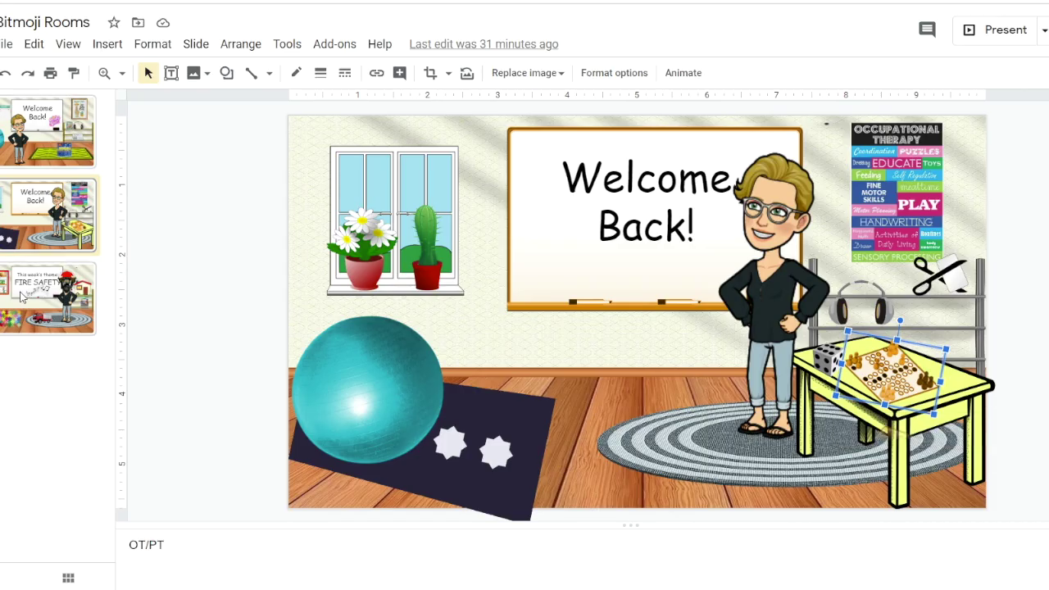
# Show the slide 3 Fire Safety room.
pyautogui.click(22, 297)
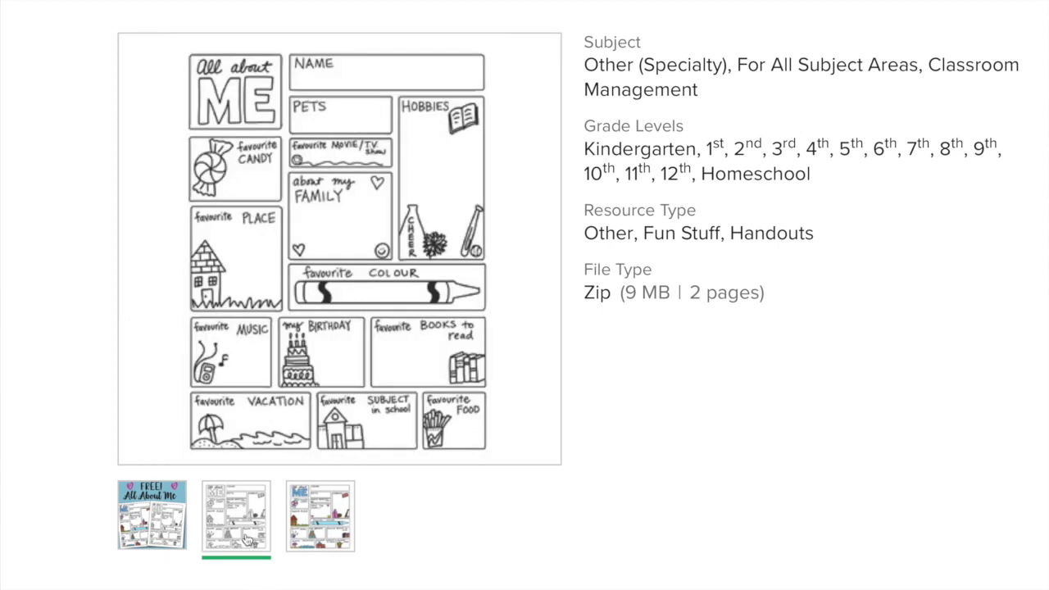
# Preview the coloured third page of the All About Me resource.
pyautogui.click(317, 535)
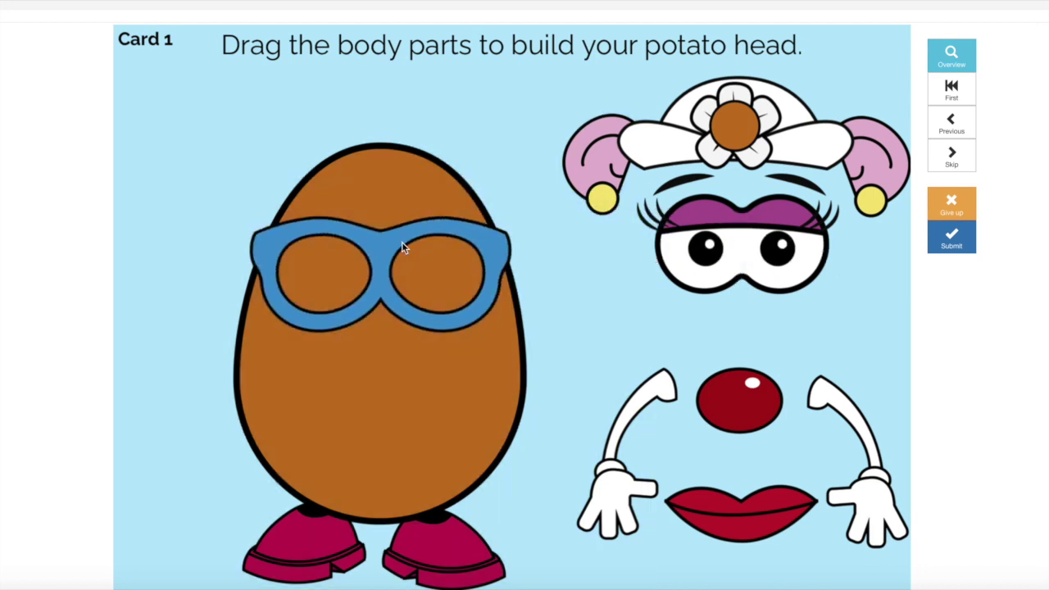
# Drag the eyes and red nose onto the potato head, then scroll through the DOGOnews articles.
pyautogui.moveTo(713, 250); pyautogui.dragTo(360, 275)
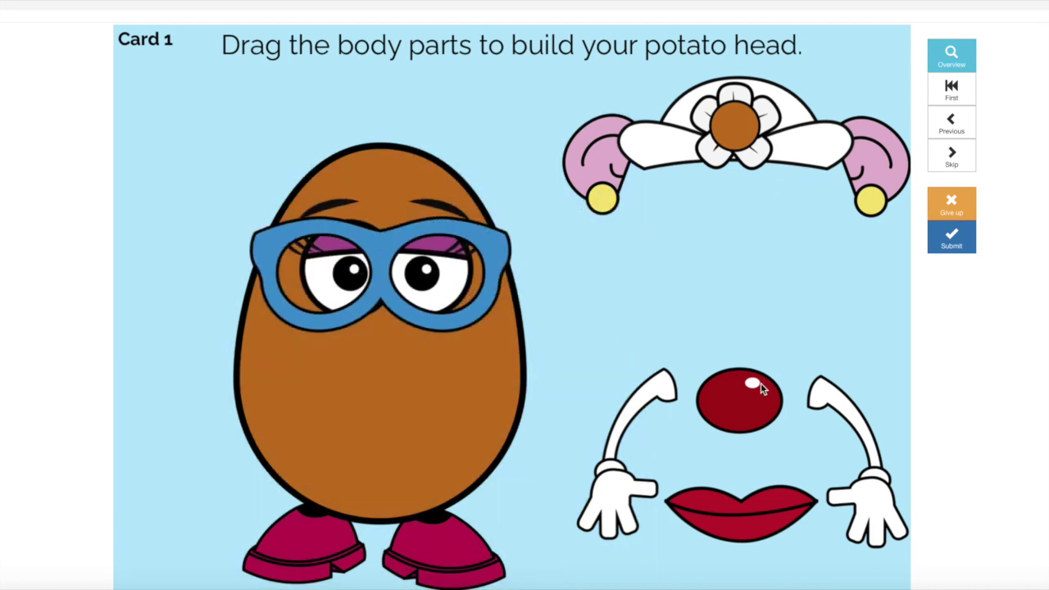
pyautogui.moveTo(766, 386); pyautogui.dragTo(395, 341)
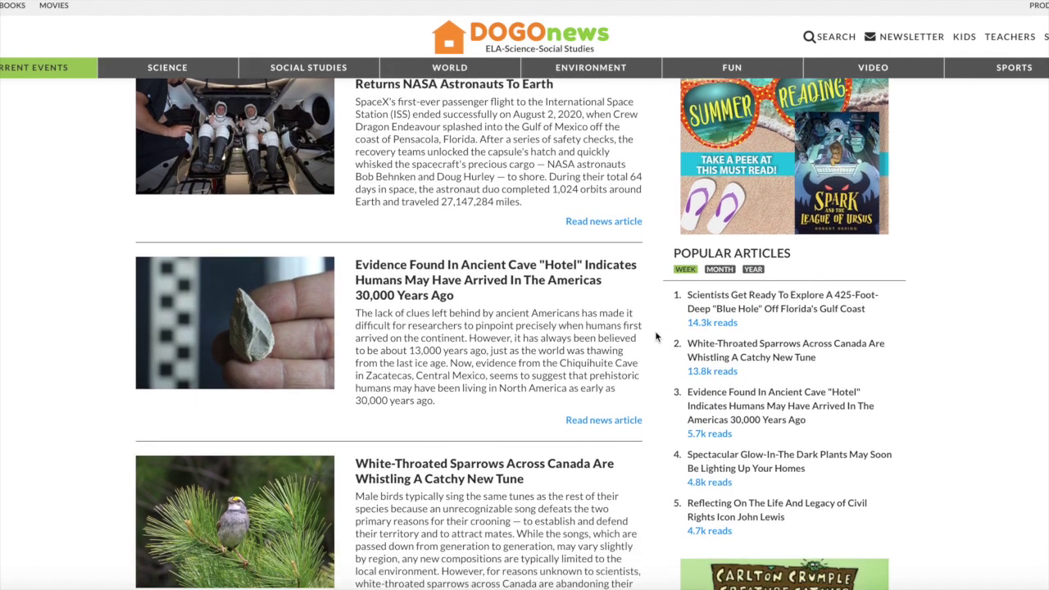
pyautogui.scroll(-2, 656, 334)
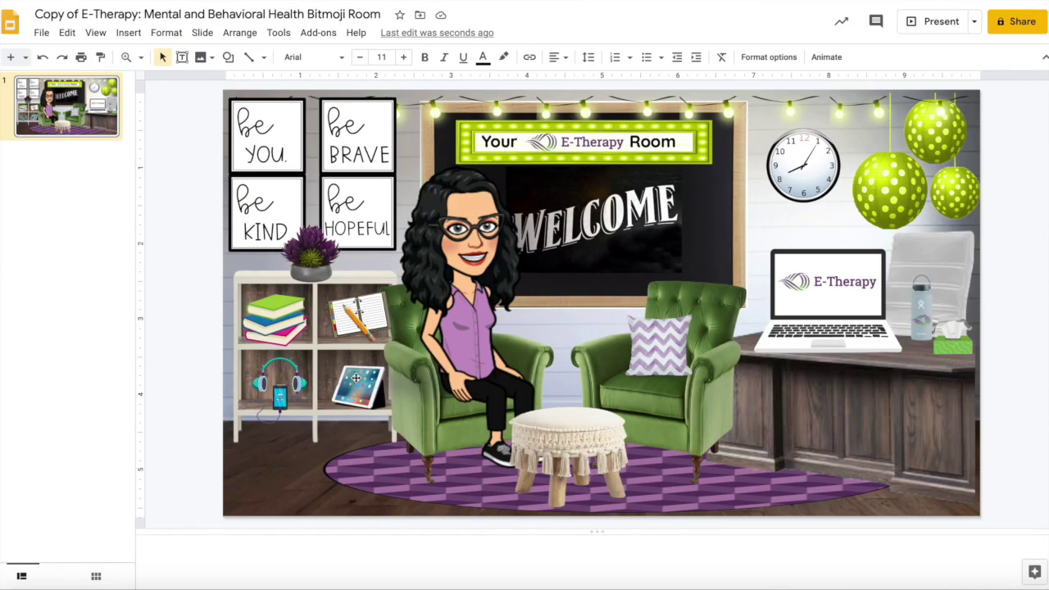
# Delete the Worry Bugs iPad from the bookshelf and the sitting Bitmoji avatar.
pyautogui.click(356, 378)
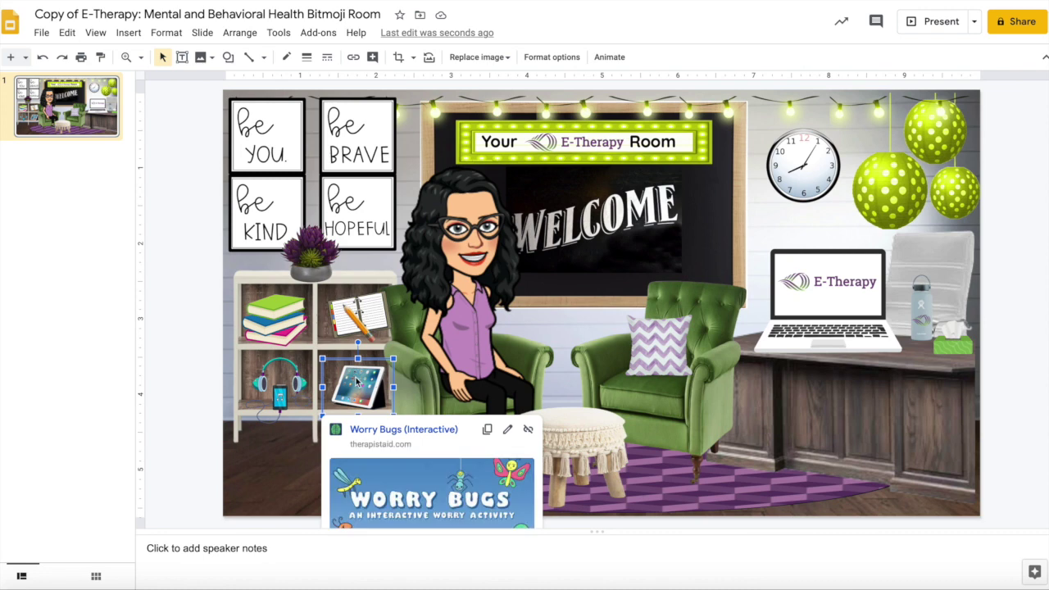
pyautogui.press('Delete')
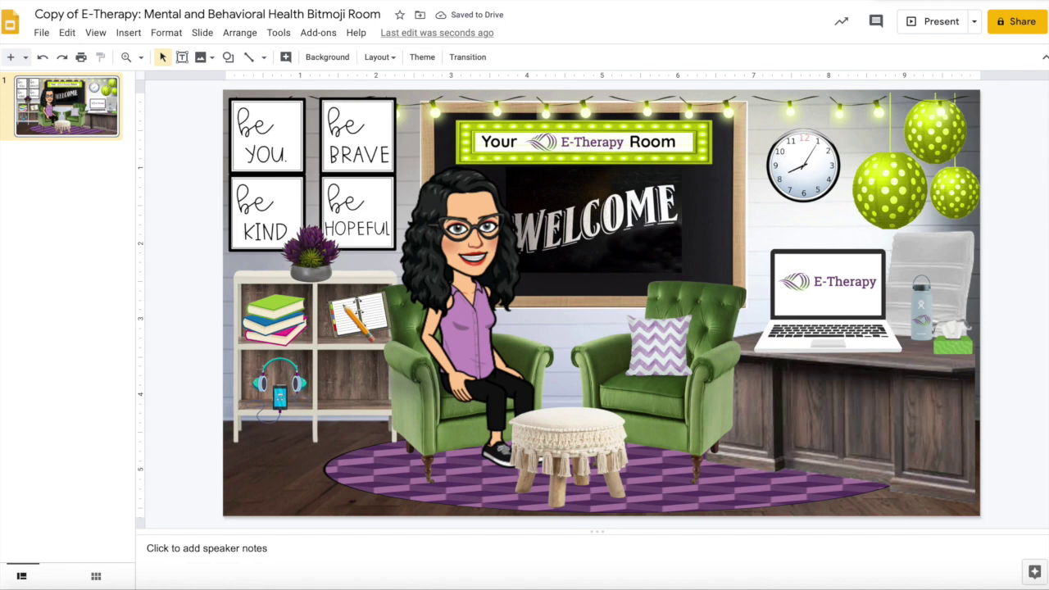
pyautogui.click(445, 288)
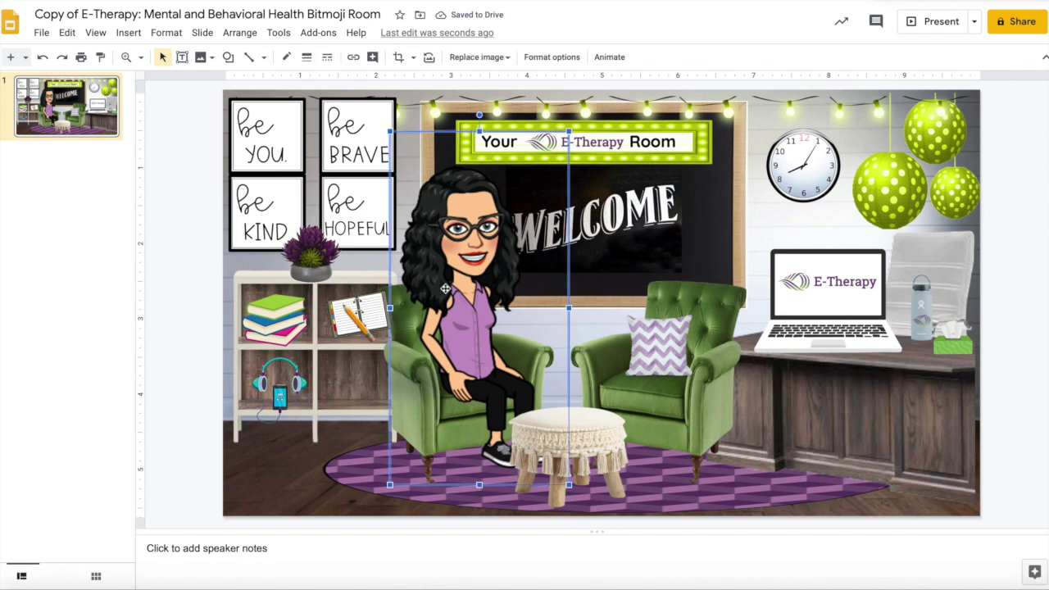
pyautogui.moveTo(445, 288); pyautogui.dragTo(569, 265)
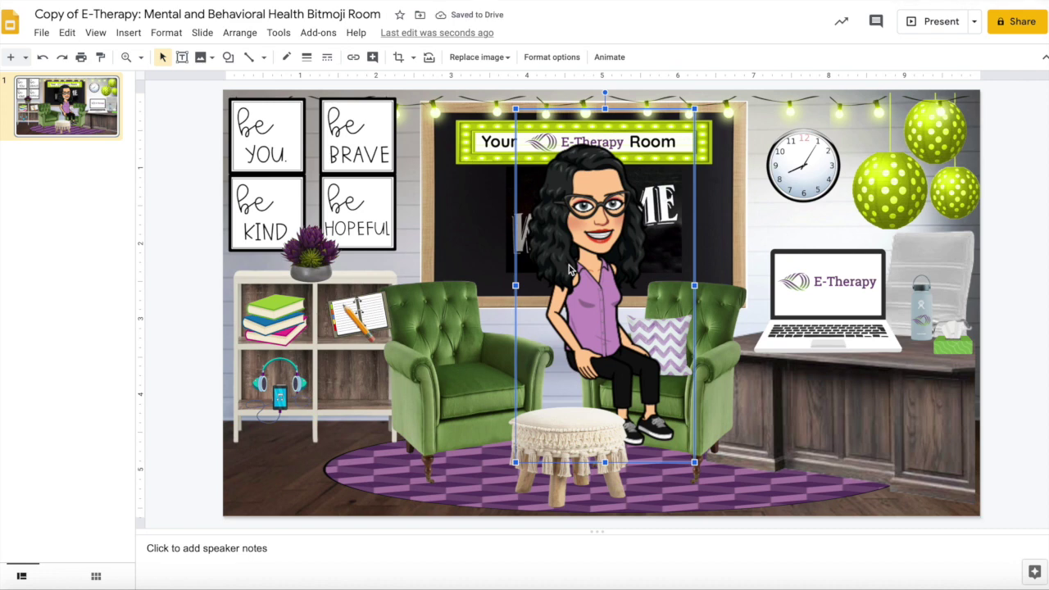
pyautogui.press('Delete')
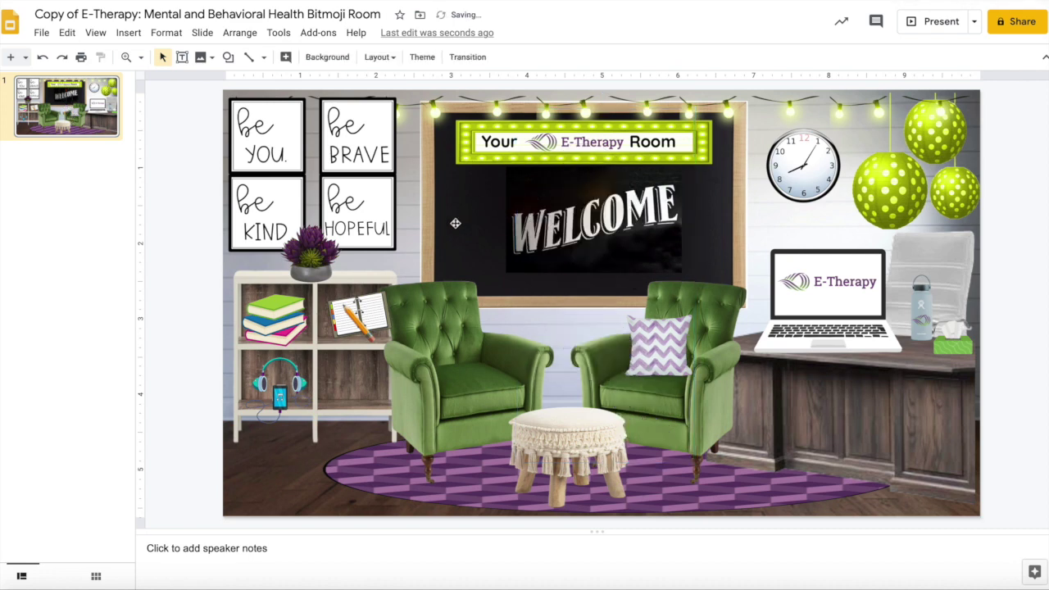